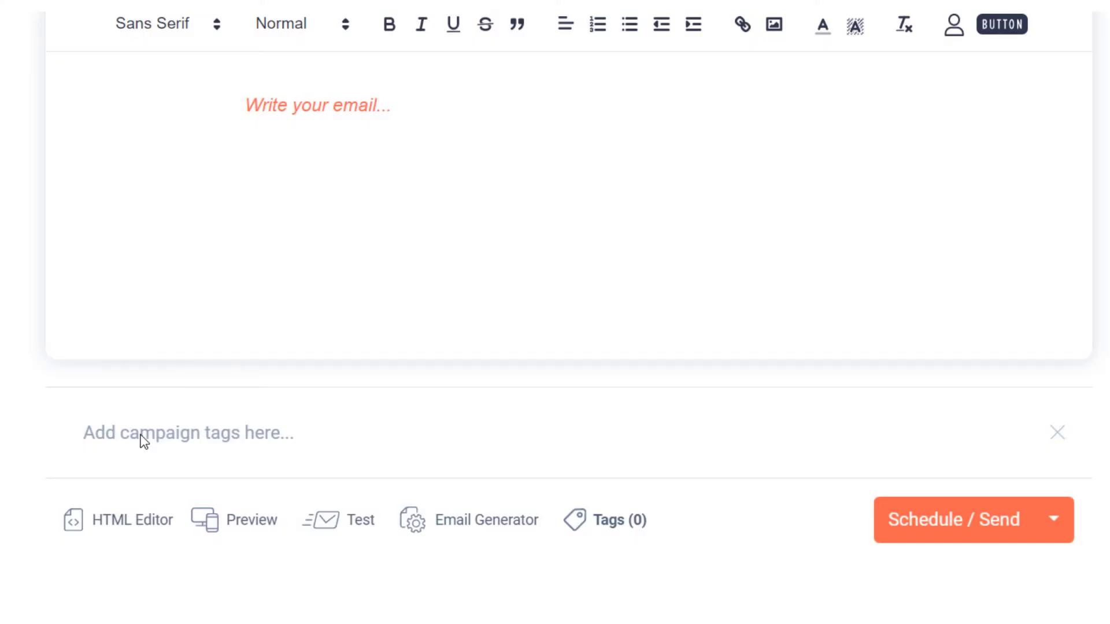
Tag the Dogs email with the Dogs tag.
click(145, 440)
text(DOGS)
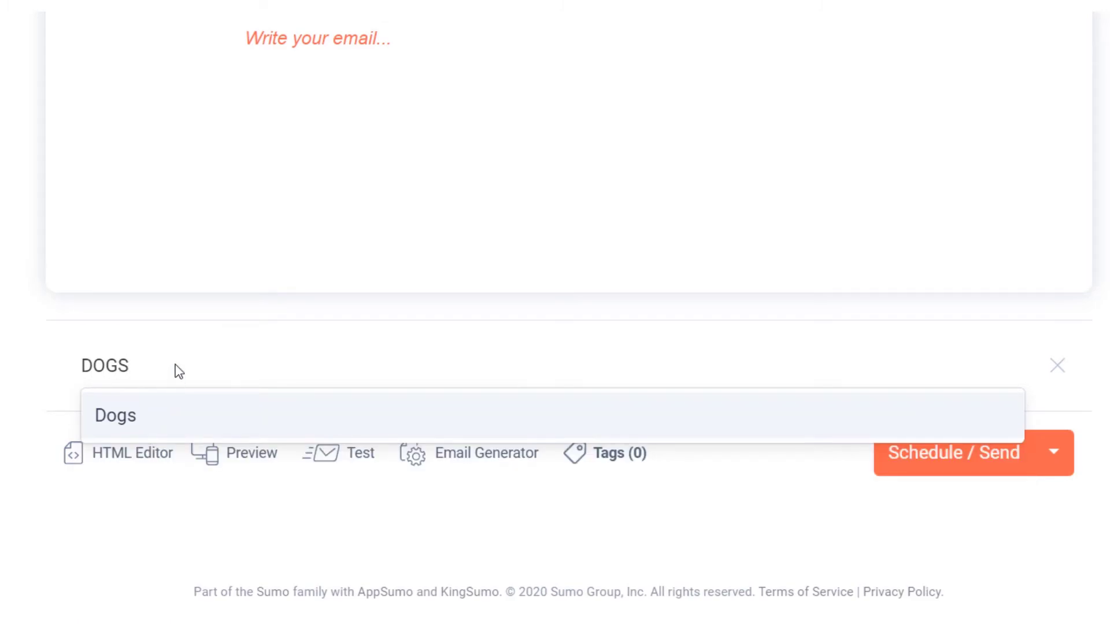
click(173, 419)
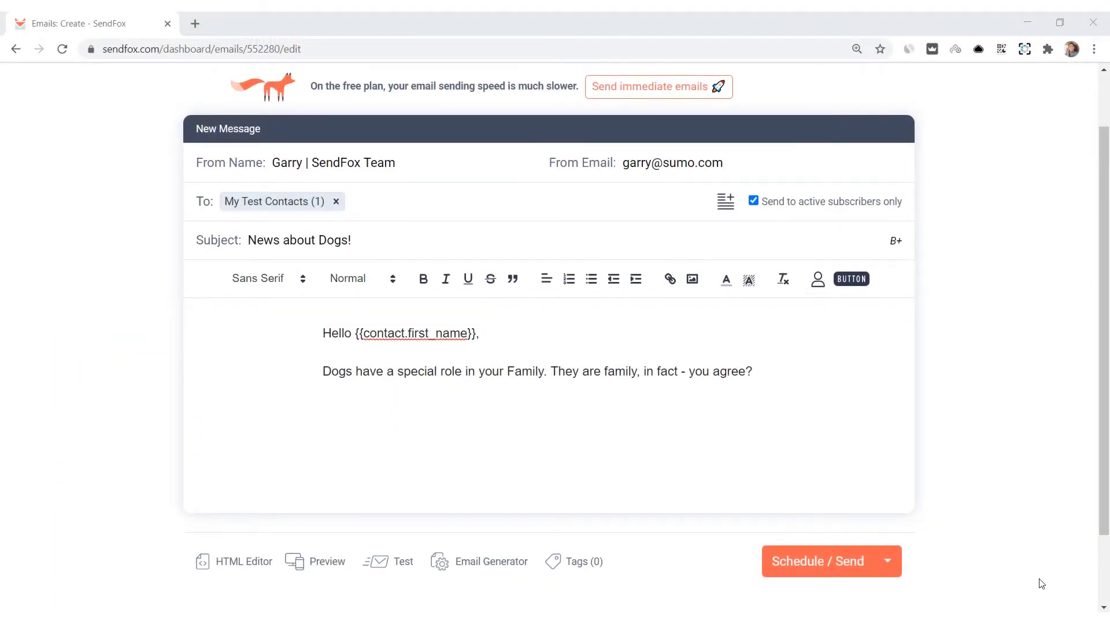
Add Dogs, Pet Care, Man's Bestfriend and Pet Food as campaign tags.
click(580, 561)
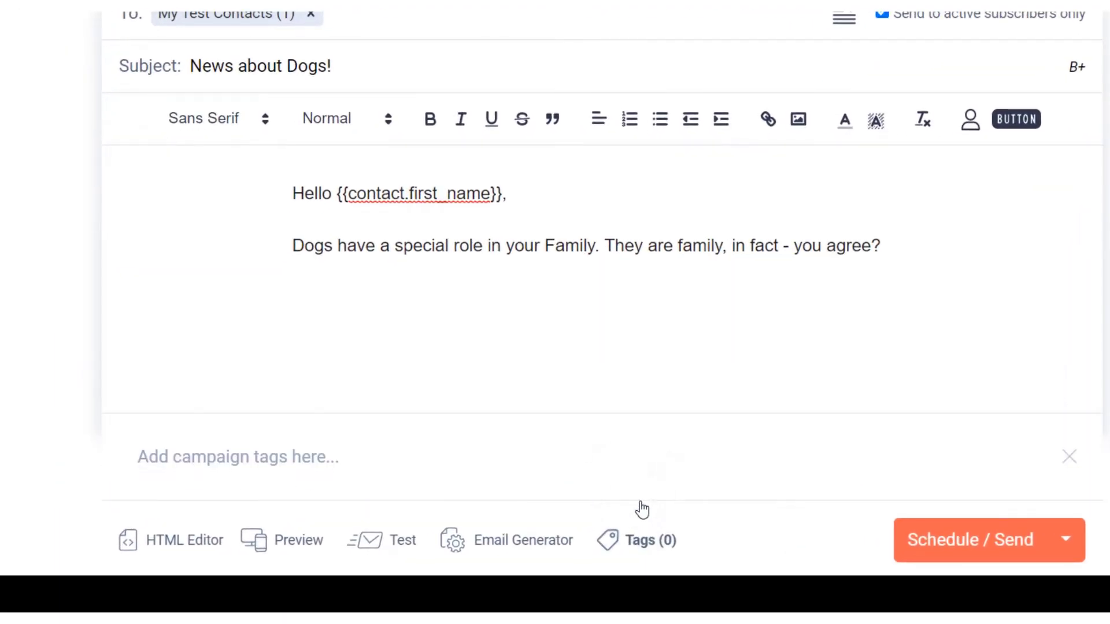
click(509, 457)
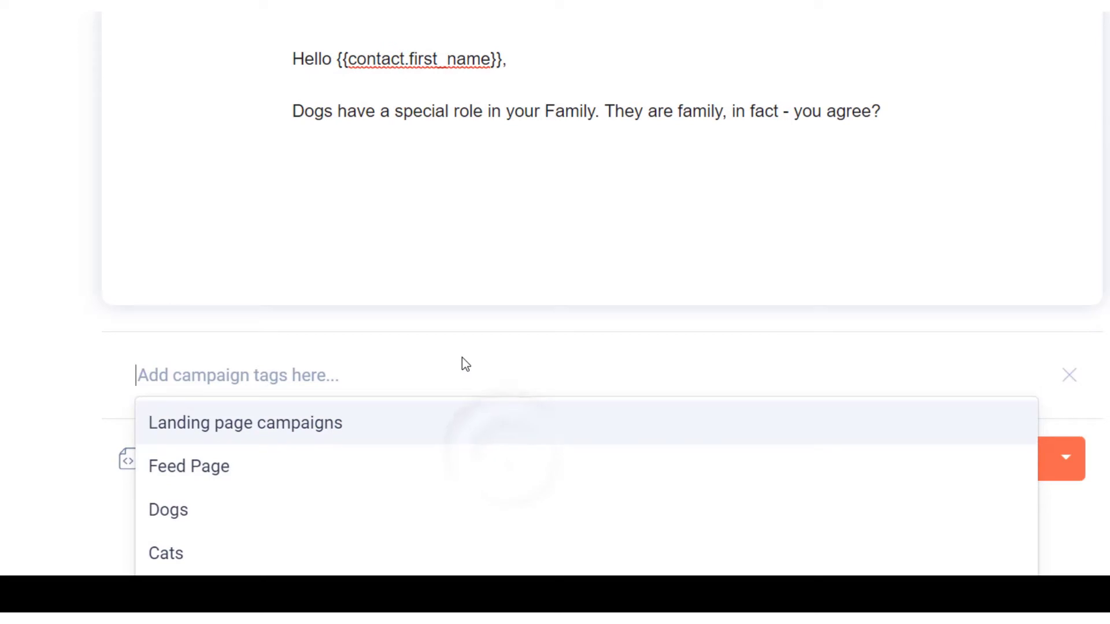
click(469, 369)
text(Dogs)
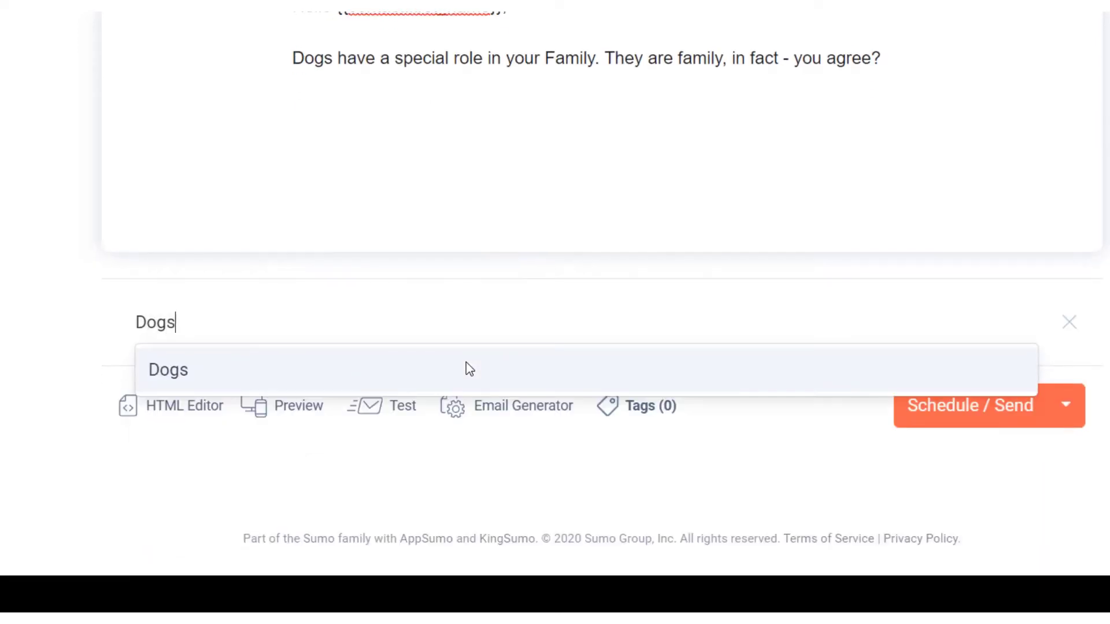
click(467, 367)
text(Pet Care)
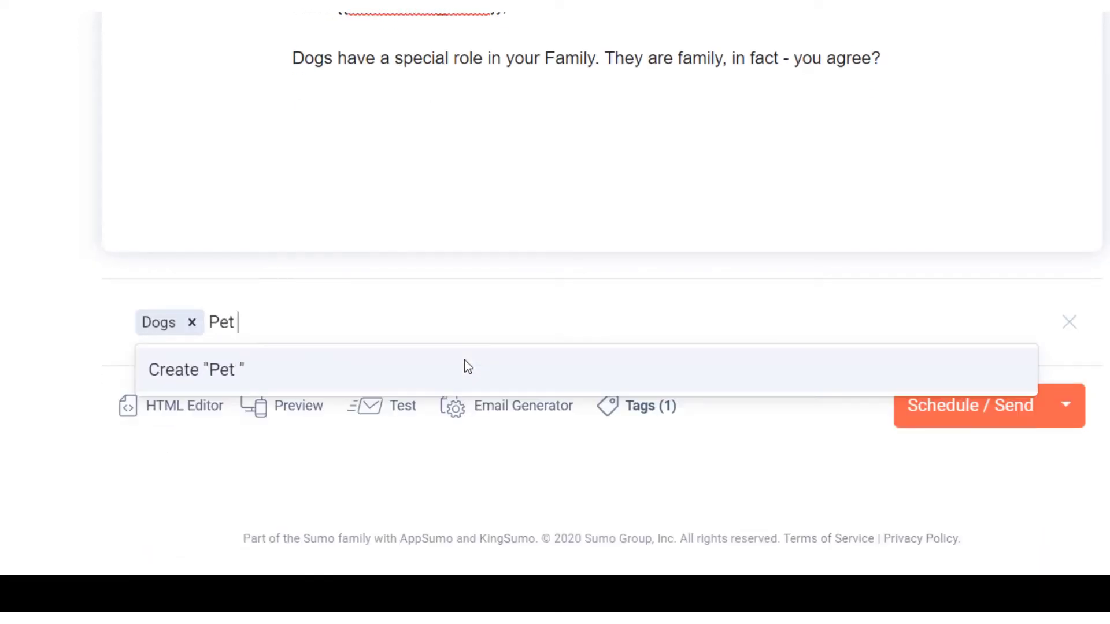
click(319, 382)
text(Man's Bestfriend)
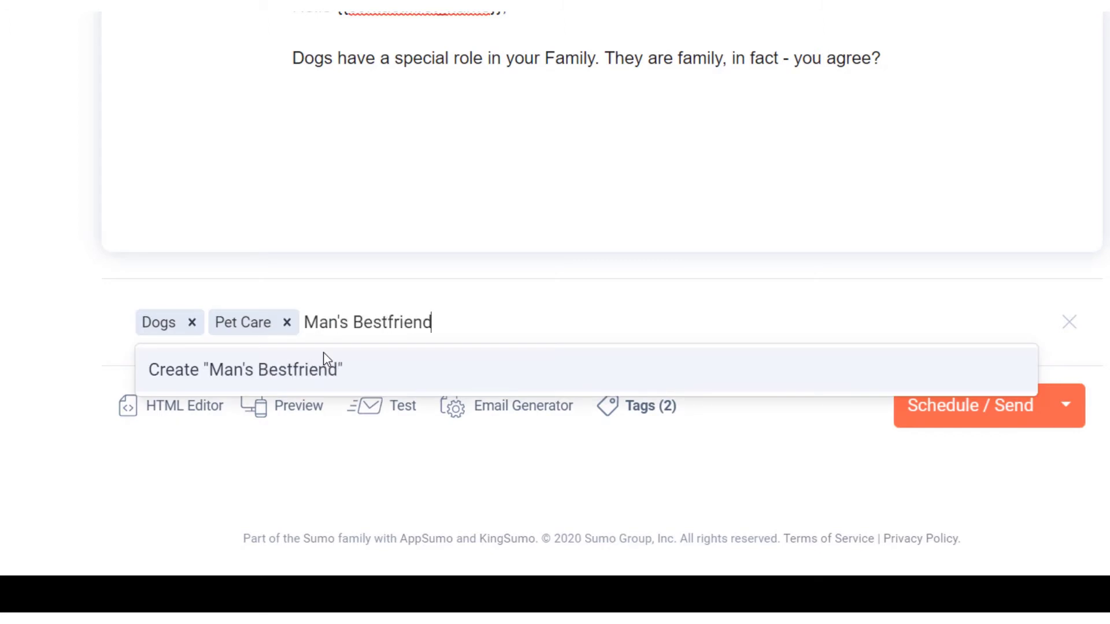
click(324, 365)
text(Pet Food)
click(327, 380)
Save the Dogs email as a draft.
click(594, 320)
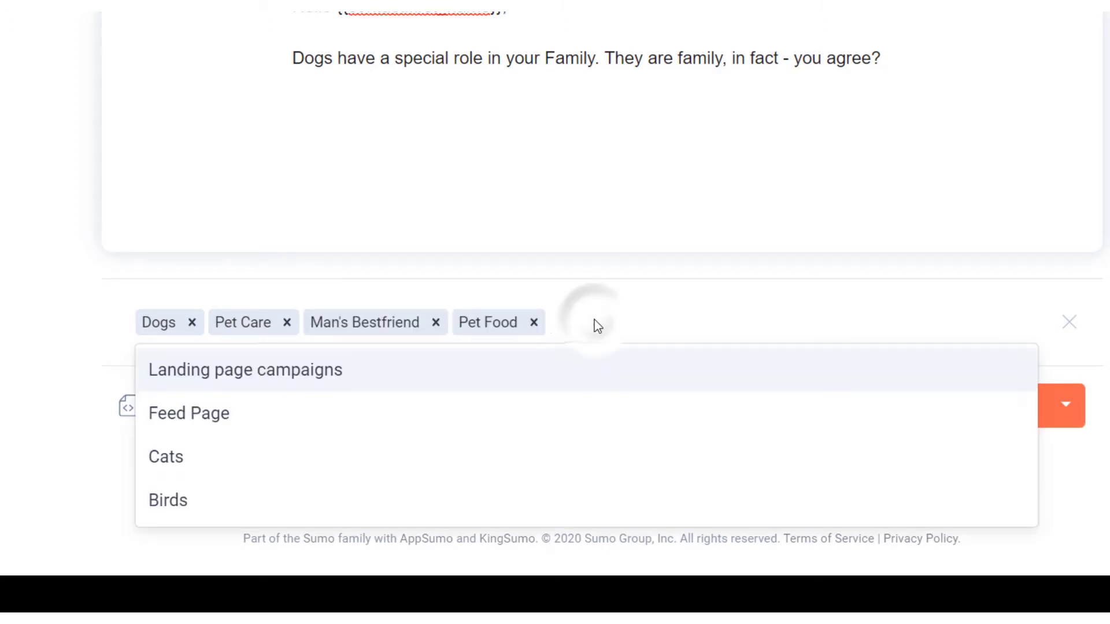
click(1066, 405)
click(1035, 456)
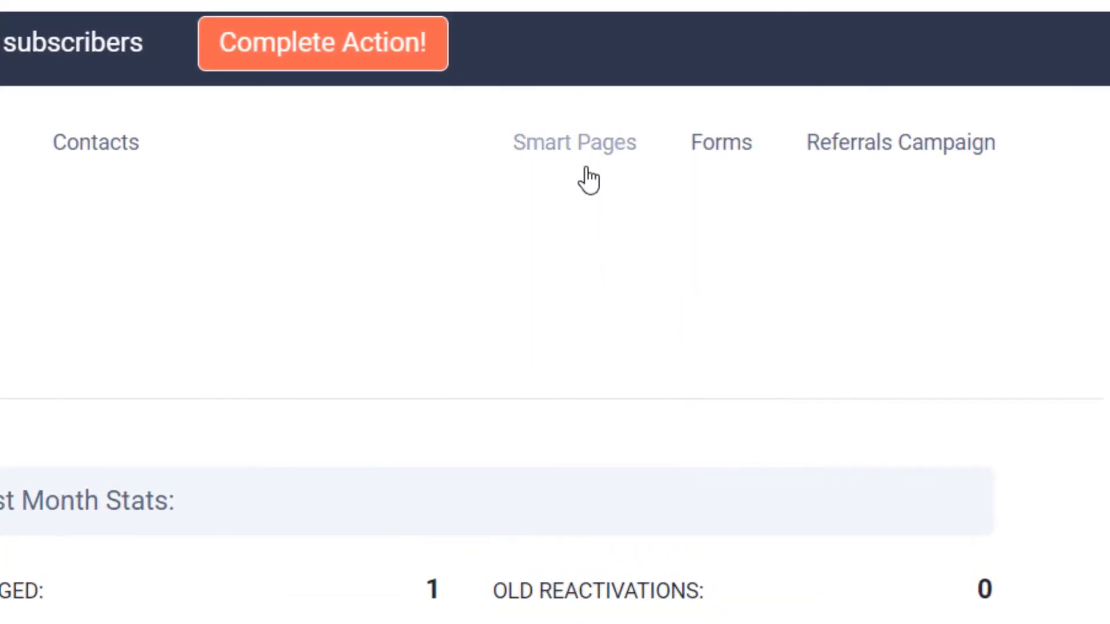
Open the Smart Page for editing and enable its Feed Page.
click(586, 155)
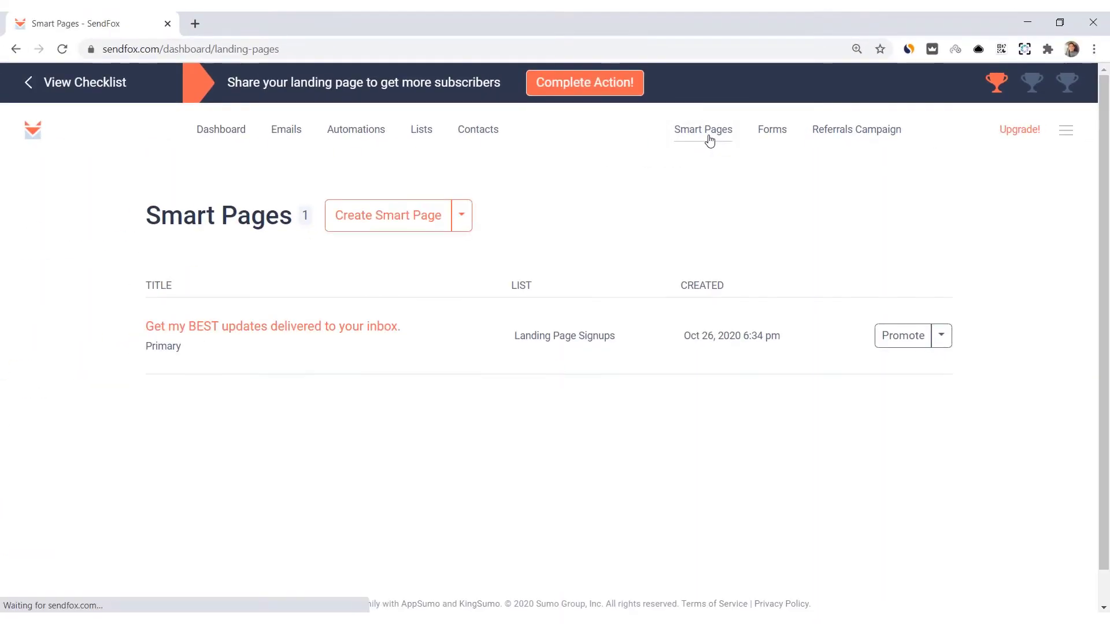
click(391, 327)
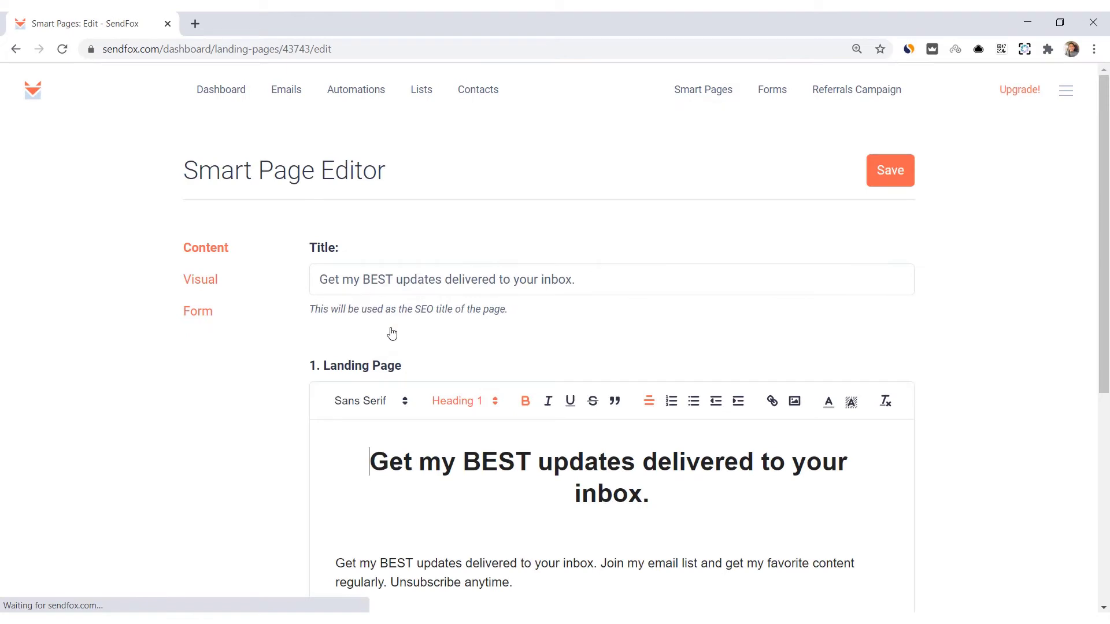
scroll(392, 334, down, 5)
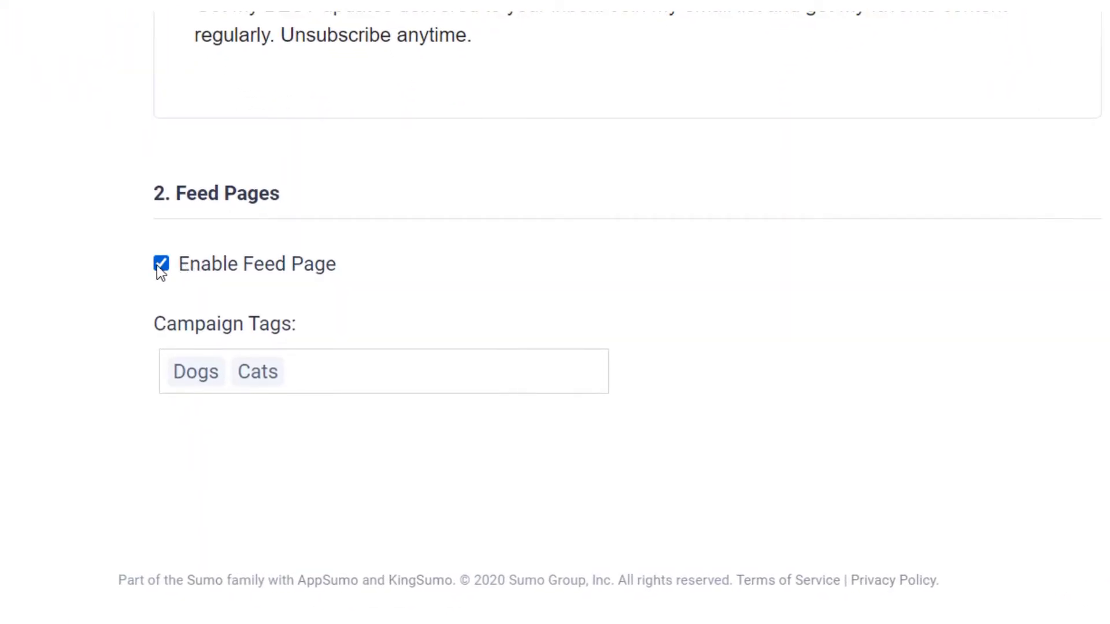
click(160, 264)
Add Birds and Man's Best Friend to the feed's campaign tags and save.
click(374, 338)
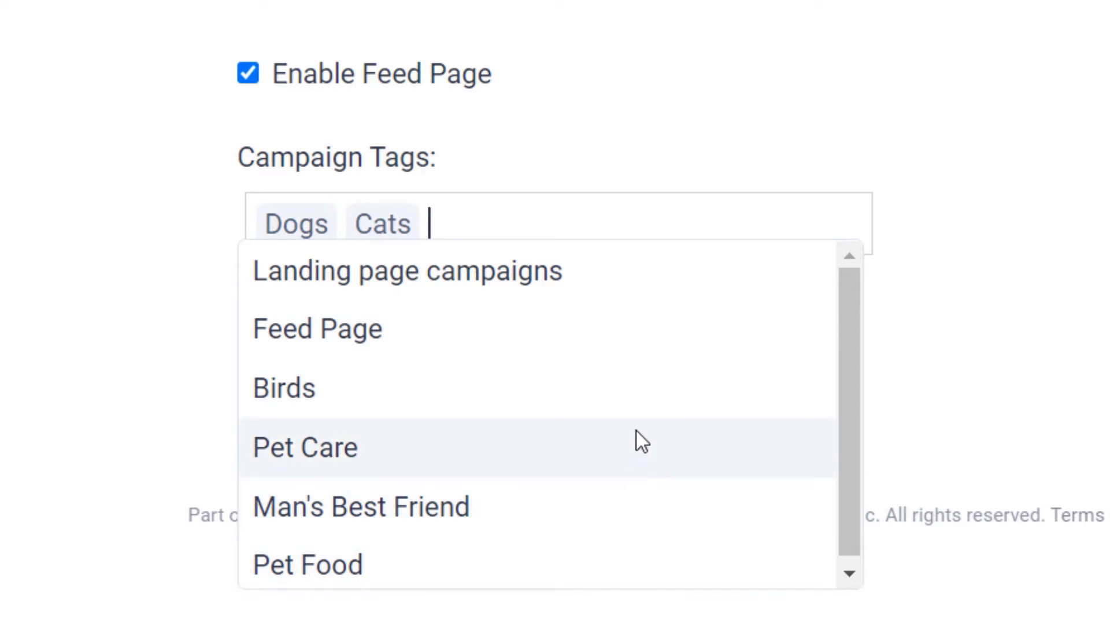
click(643, 411)
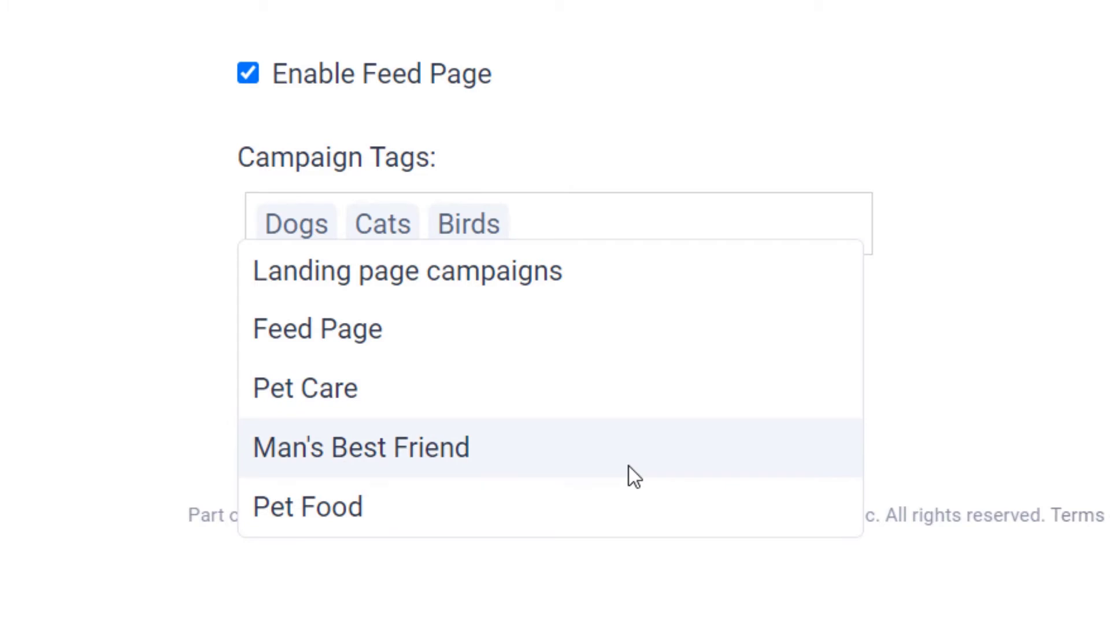
click(629, 467)
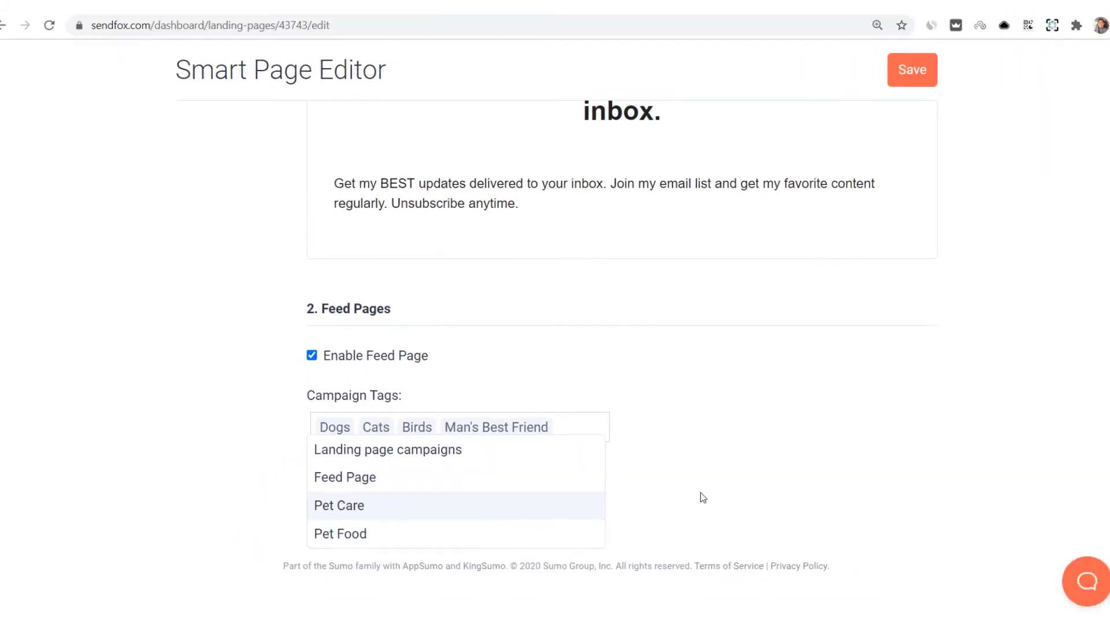
click(704, 498)
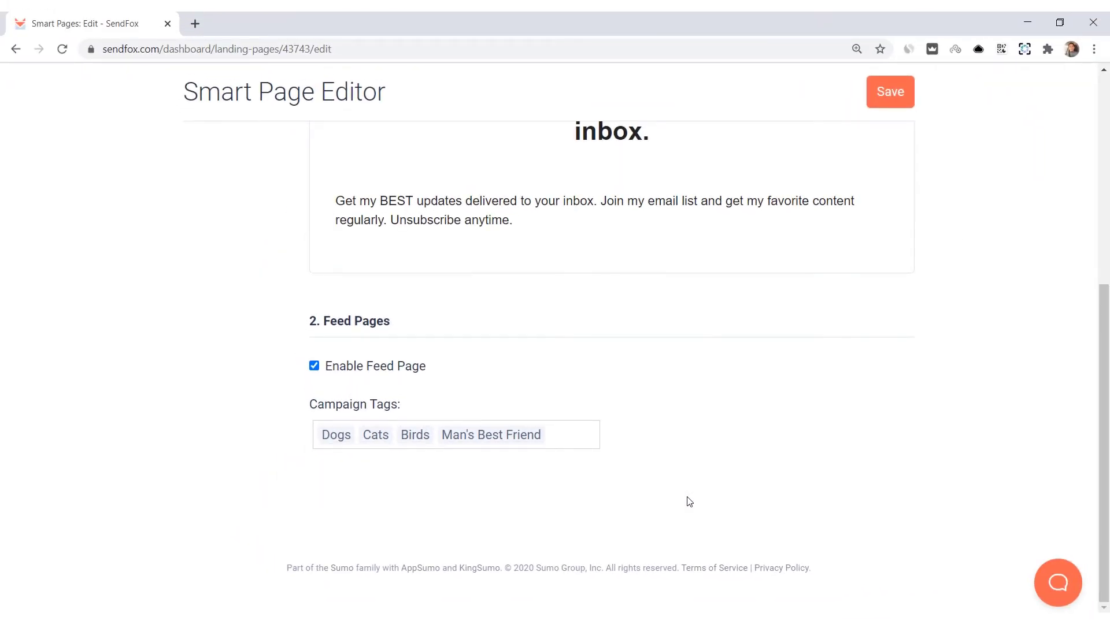
click(889, 102)
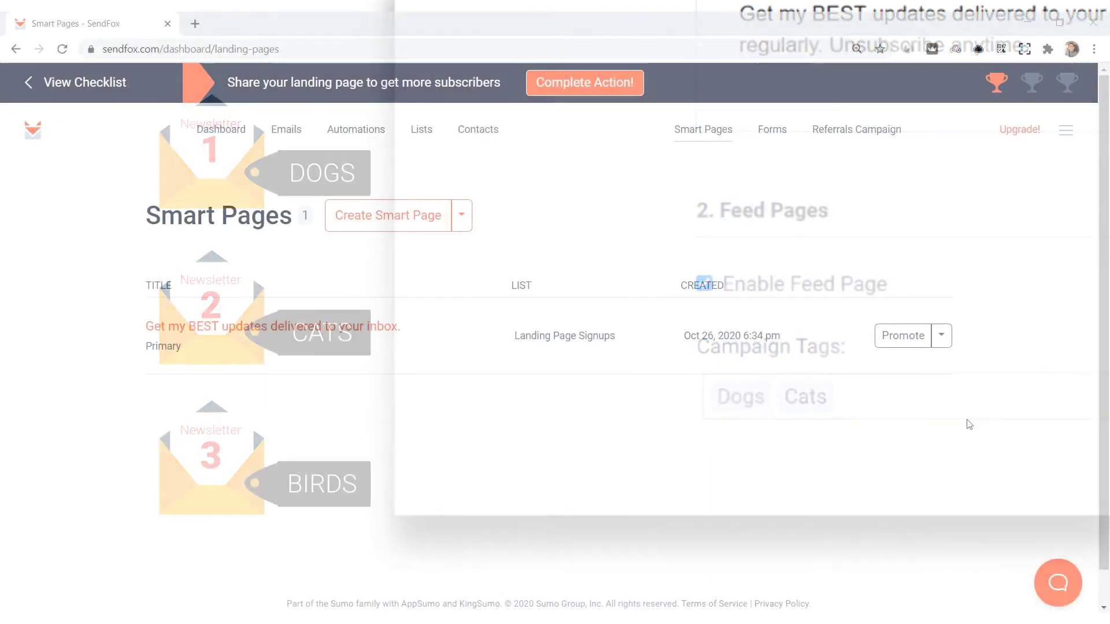
View the live Smart Page, skip signup, and filter its feed to Newsletters.
click(943, 334)
click(887, 300)
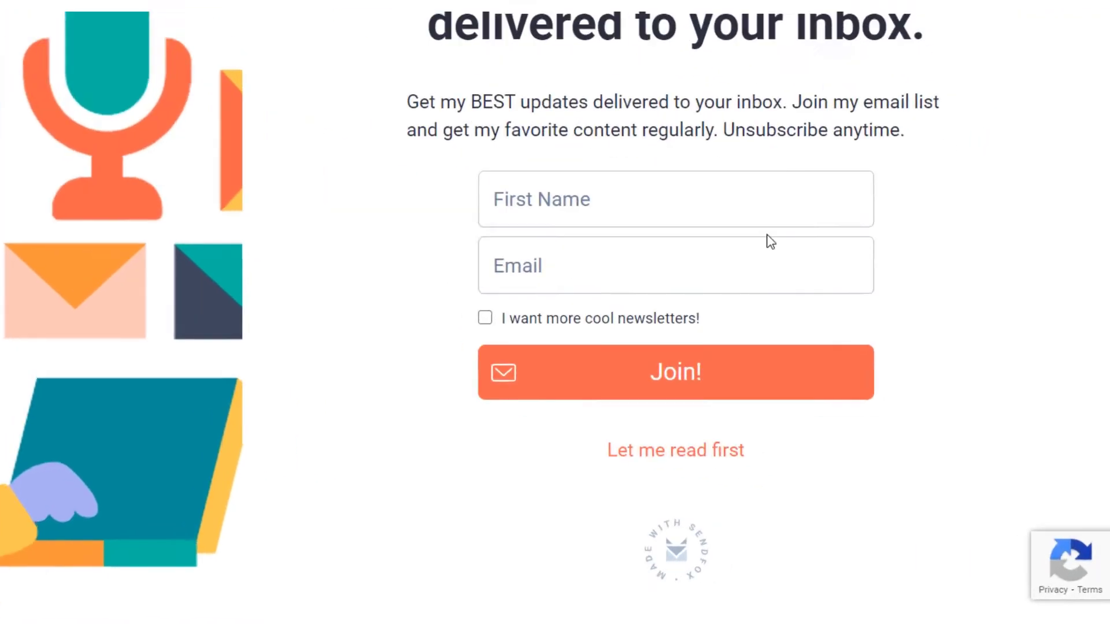
click(674, 454)
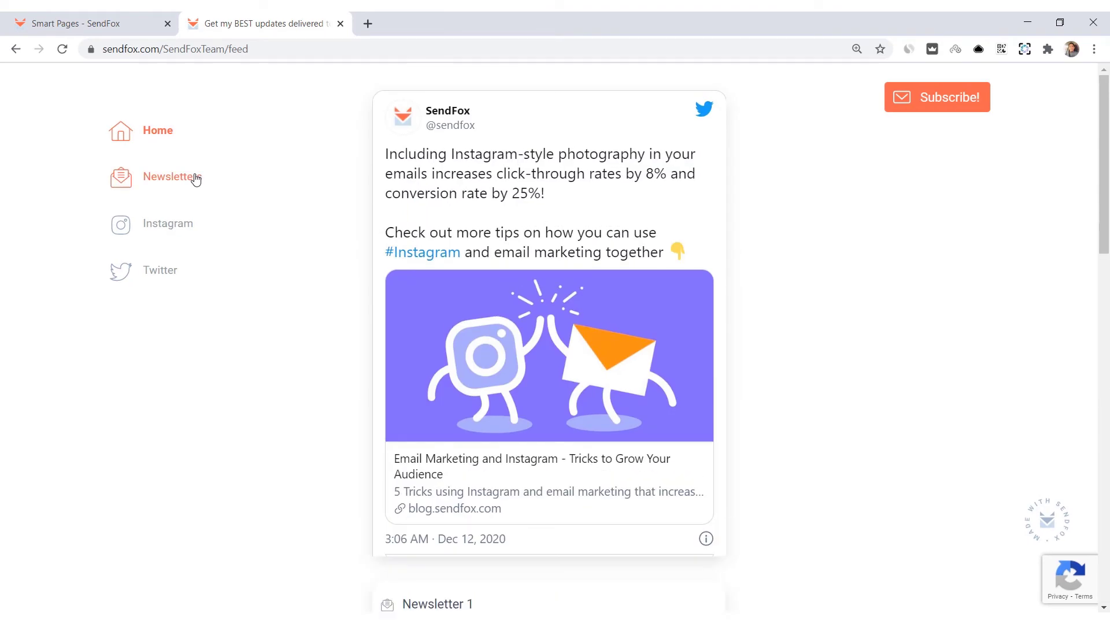
click(198, 179)
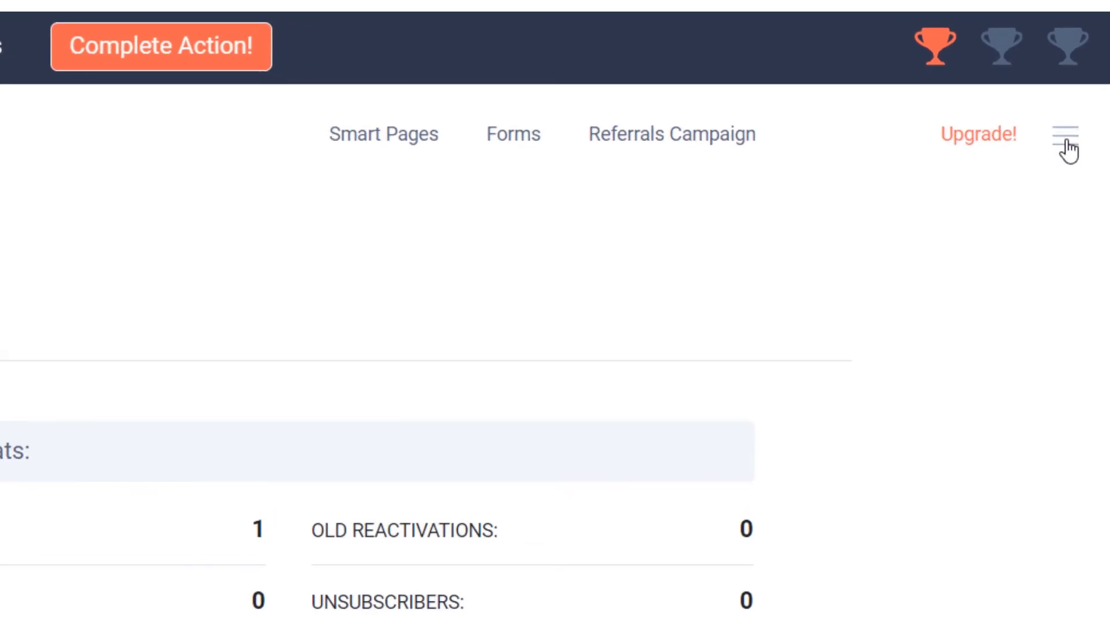
Go to the account's Web Presence settings.
click(1068, 150)
click(942, 300)
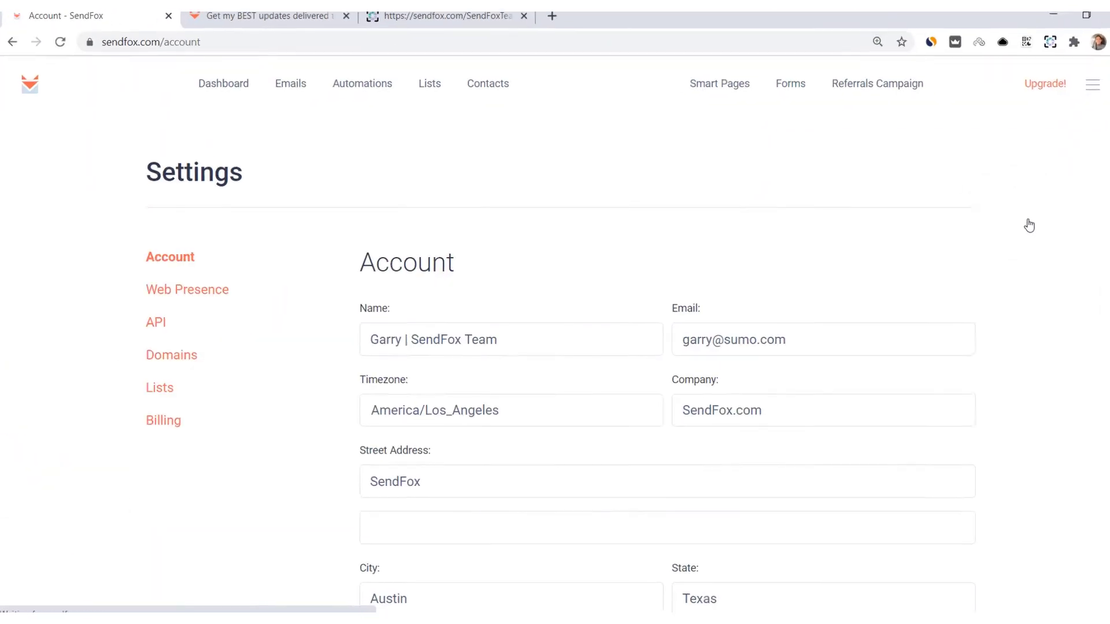
click(220, 290)
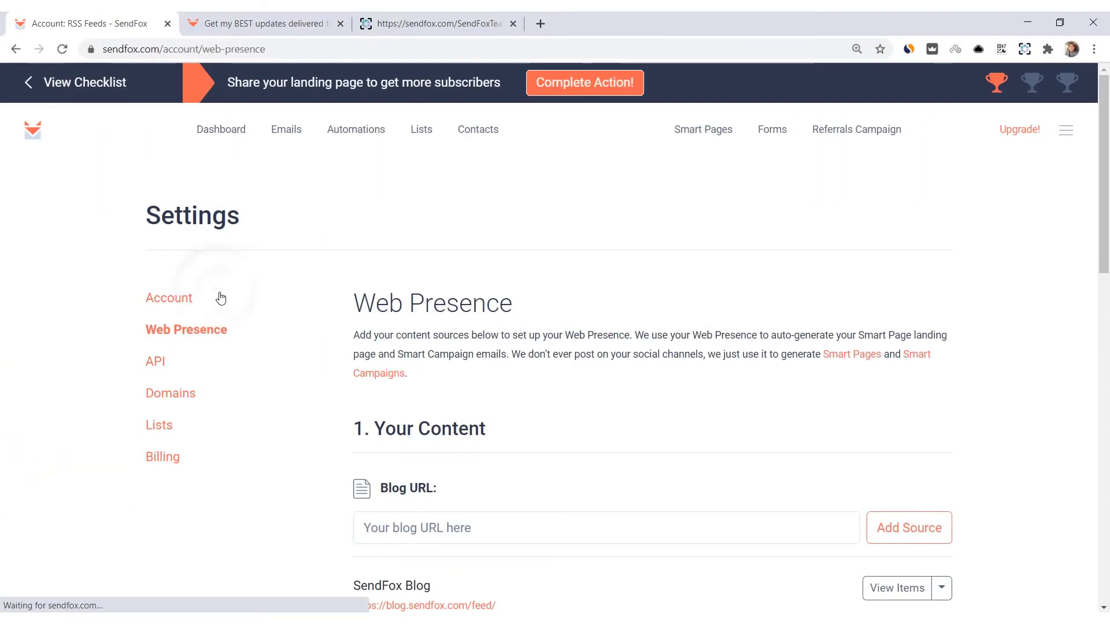
Review the Blog, Podcast and YouTube feed sources and the YouTube feed options.
scroll(260, 293, down, 5)
click(482, 243)
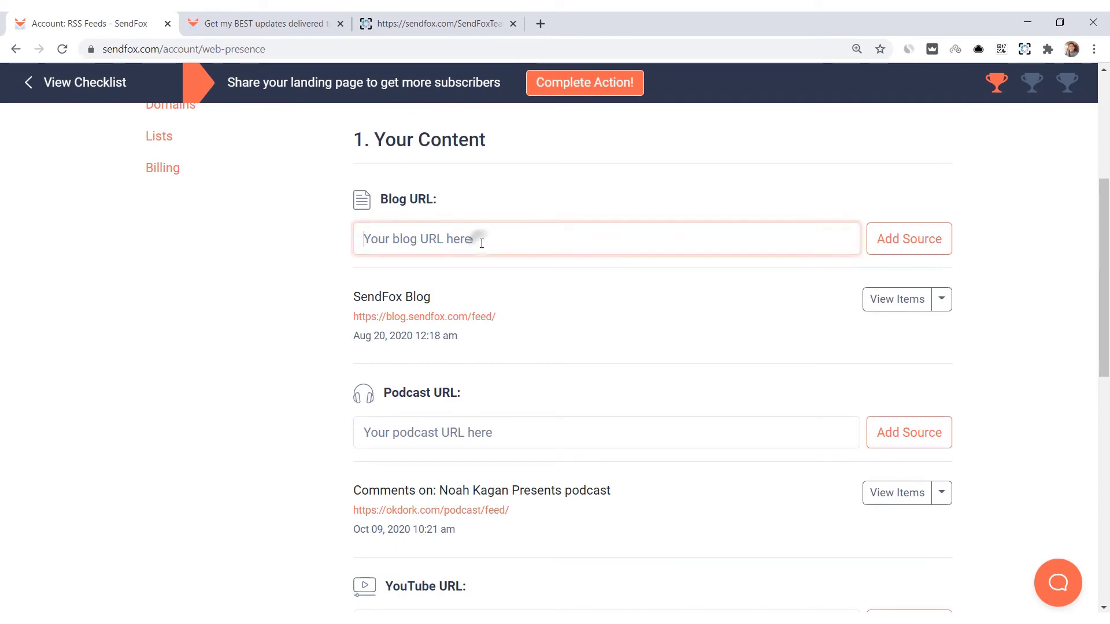
click(540, 436)
scroll(540, 436, down, 3)
click(558, 483)
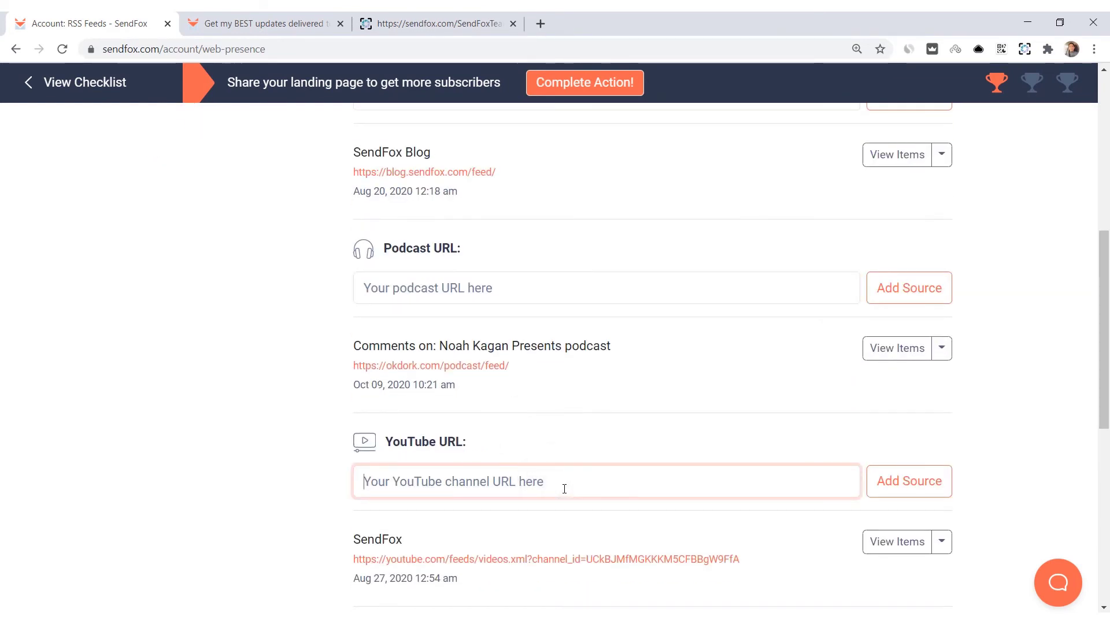
scroll(565, 490, down, 3)
click(942, 391)
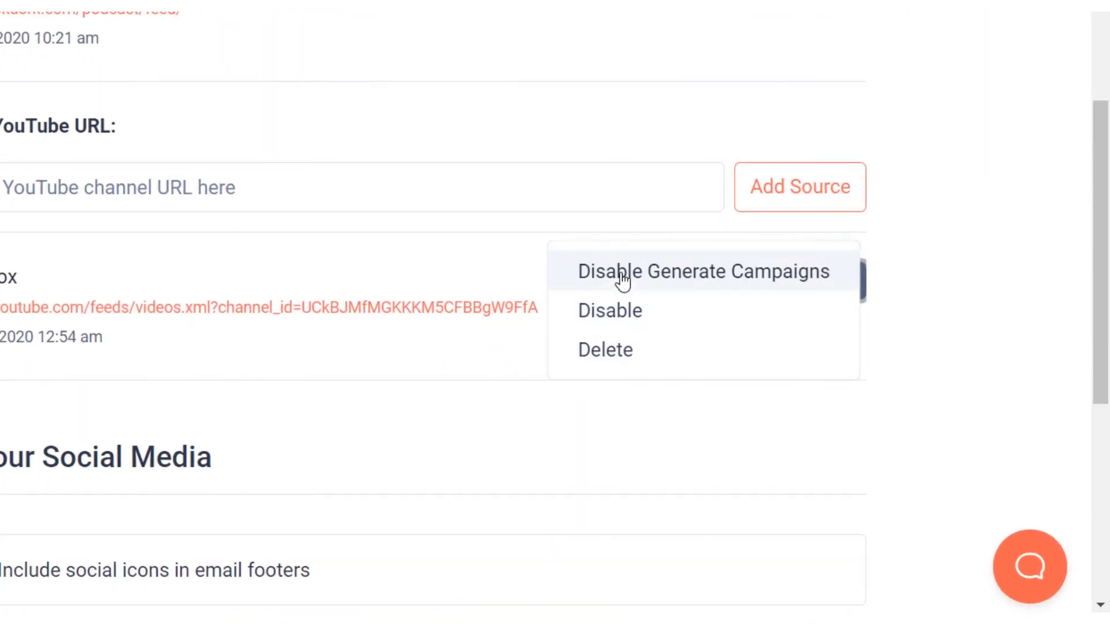
scroll(541, 345, down, 5)
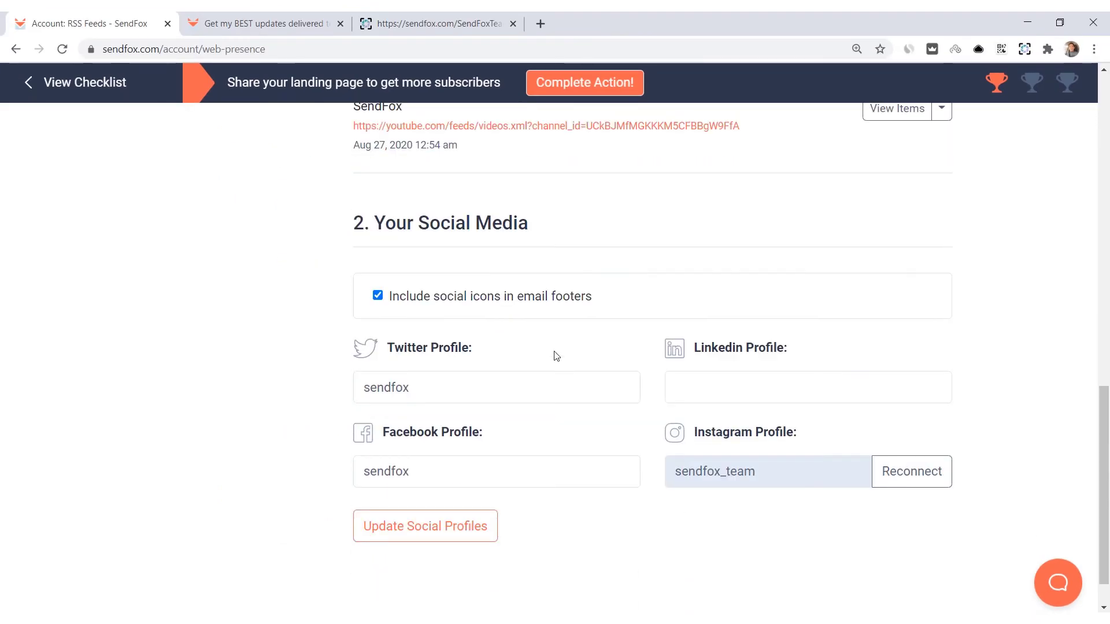
scroll(546, 346, down, 1)
Check the Twitter and Facebook profile fields and update the social profiles.
click(501, 339)
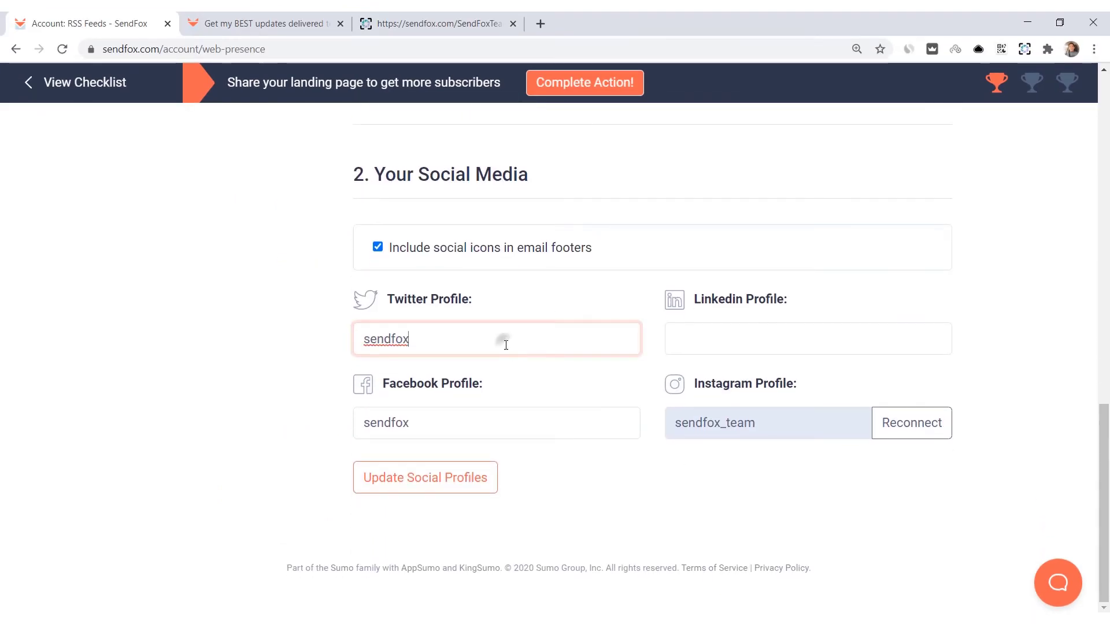
click(531, 425)
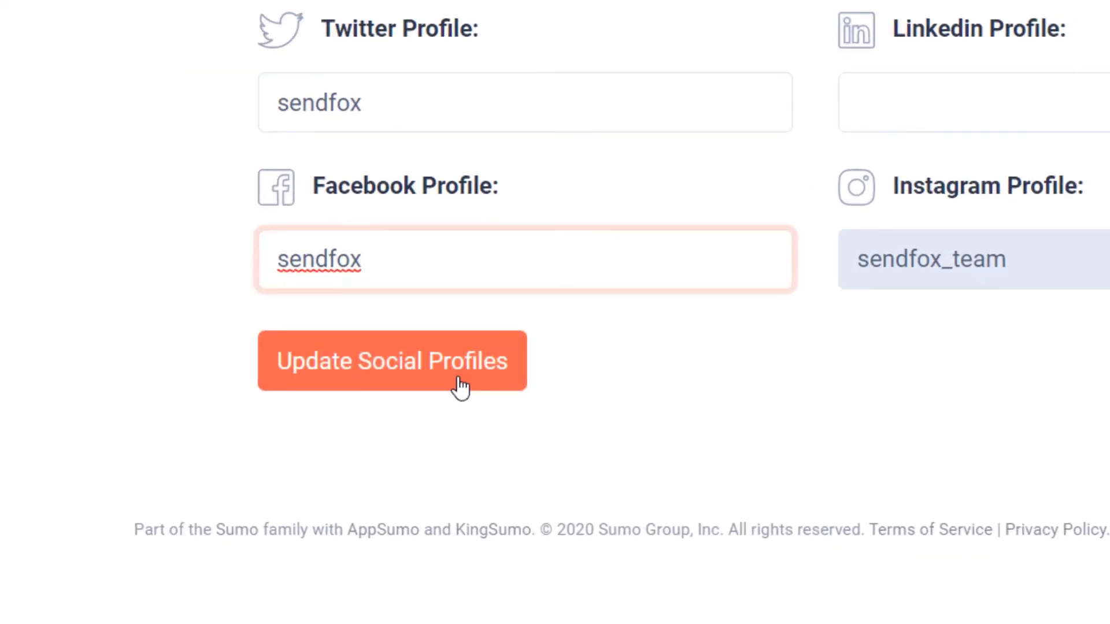
click(461, 387)
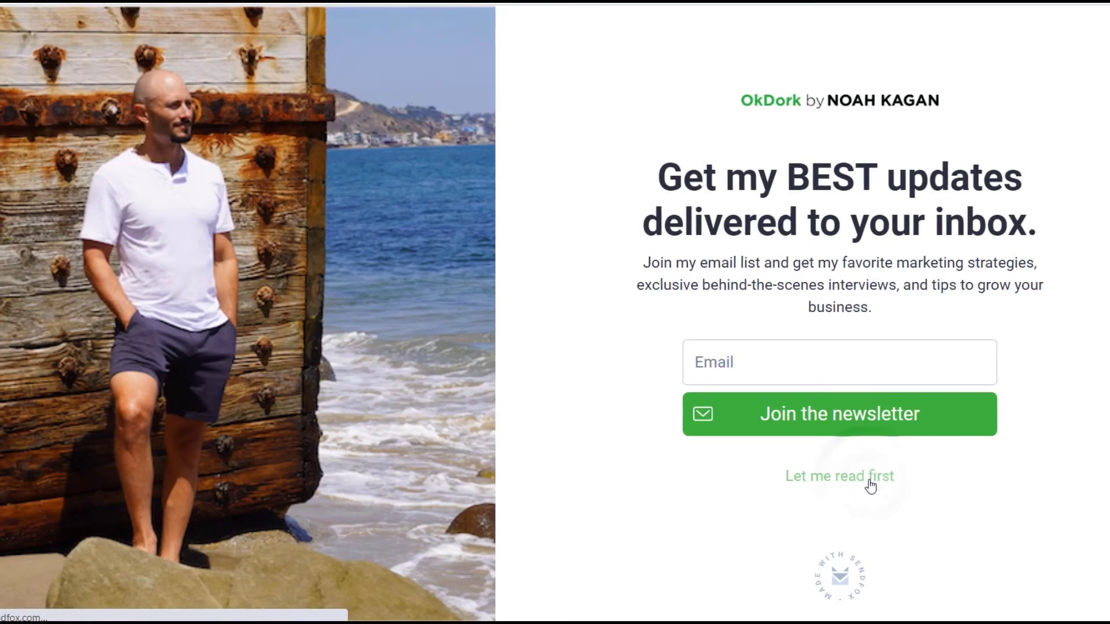
Skip signup on the Smart Page and show the past newsletters list.
click(870, 480)
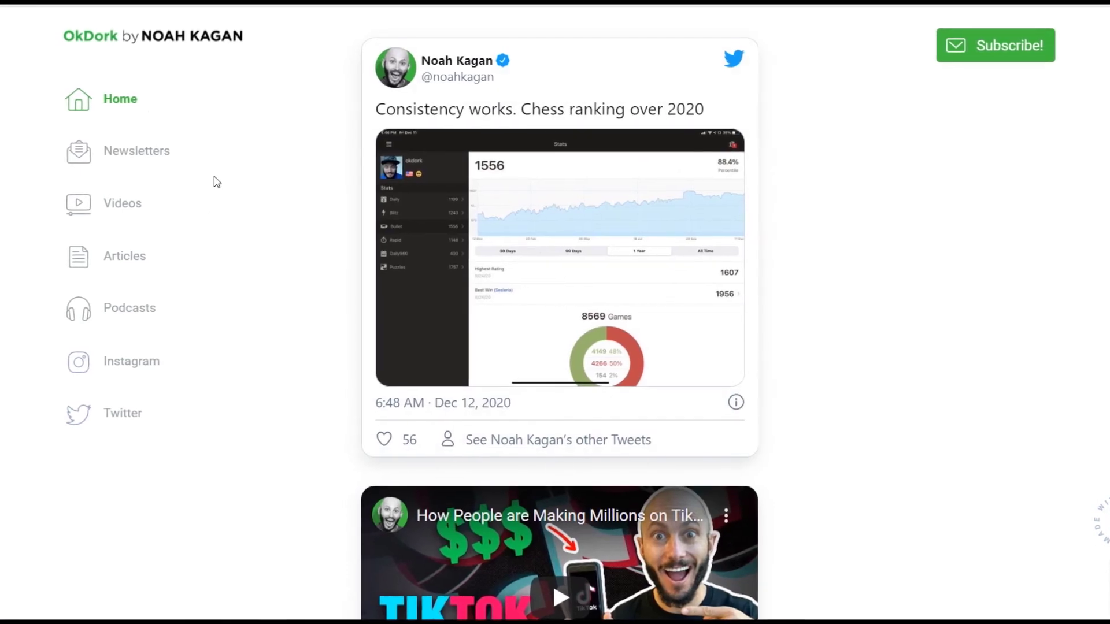
scroll(223, 214, down, 15)
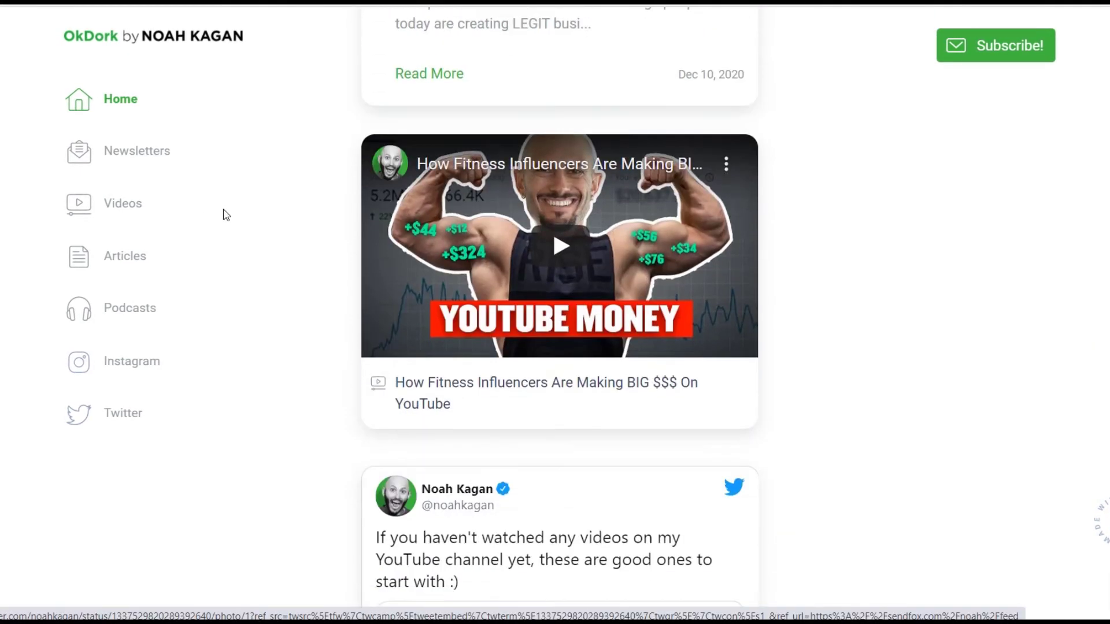
scroll(224, 215, down, 6)
click(160, 161)
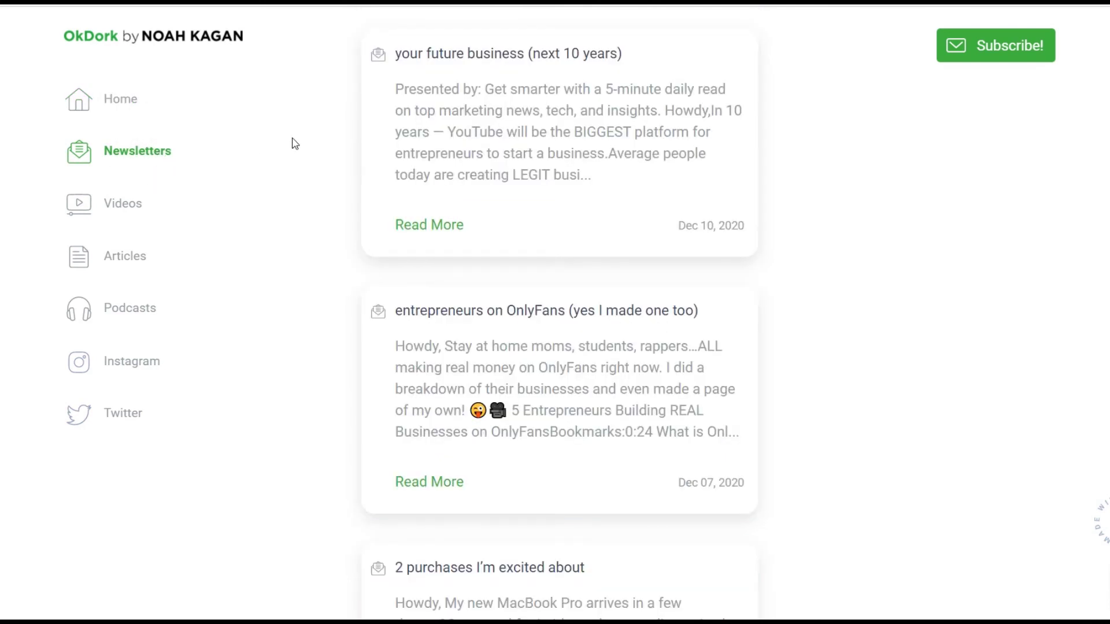
Read the 'how a 22-year-old makes $97M on YouTube' newsletter down to its comments.
scroll(294, 143, down, 14)
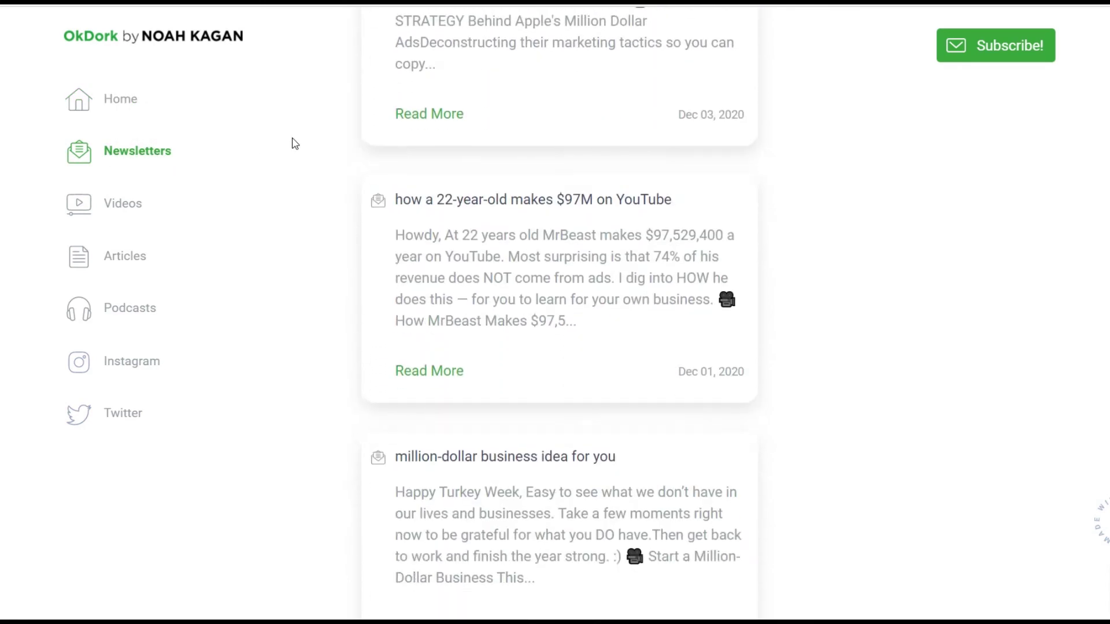
click(426, 208)
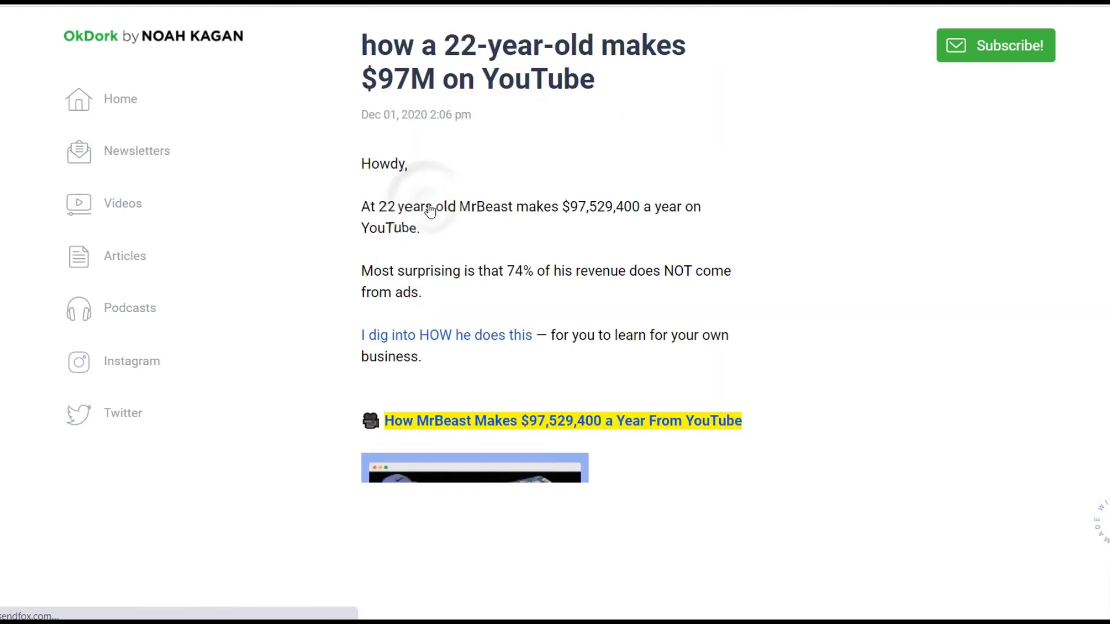
scroll(332, 229, down, 10)
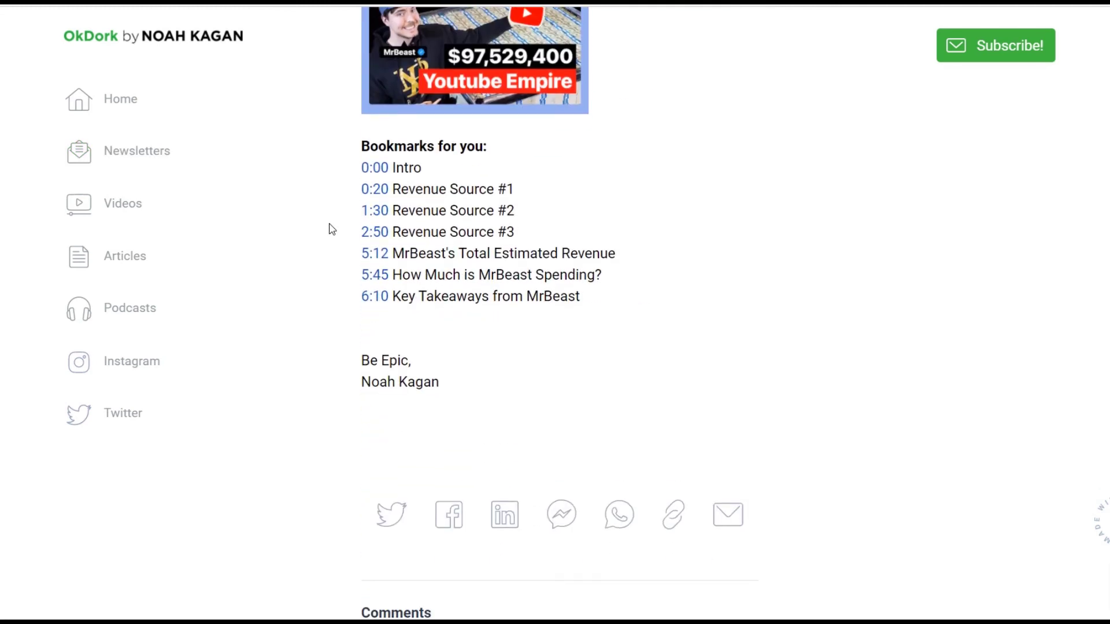
scroll(332, 230, up, 1)
scroll(331, 230, down, 1)
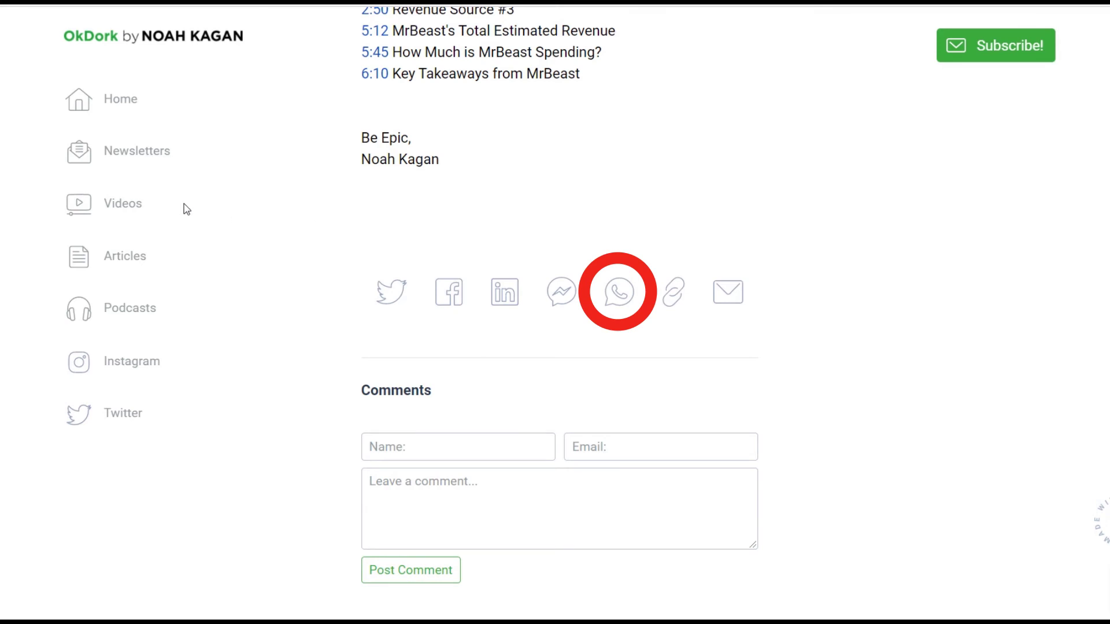
Browse the Smart Page's Videos, Articles and Podcasts sections.
click(138, 208)
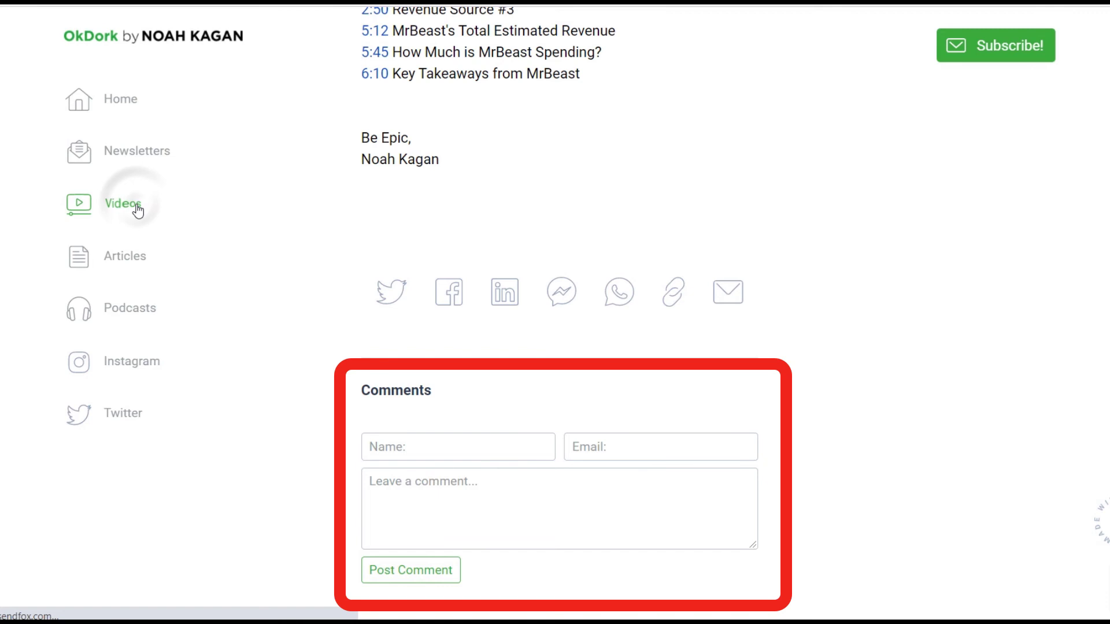
scroll(191, 236, down, 5)
click(126, 256)
scroll(268, 235, down, 5)
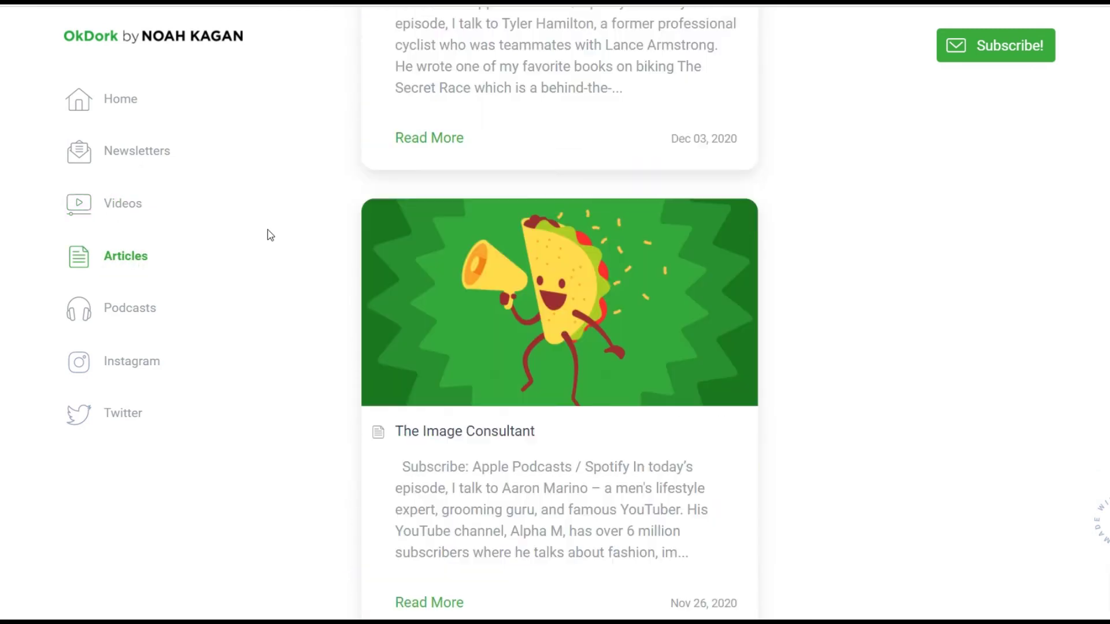
click(139, 312)
scroll(218, 309, down, 5)
View the Instagram and Twitter sections, then preview and close the signup page.
click(132, 361)
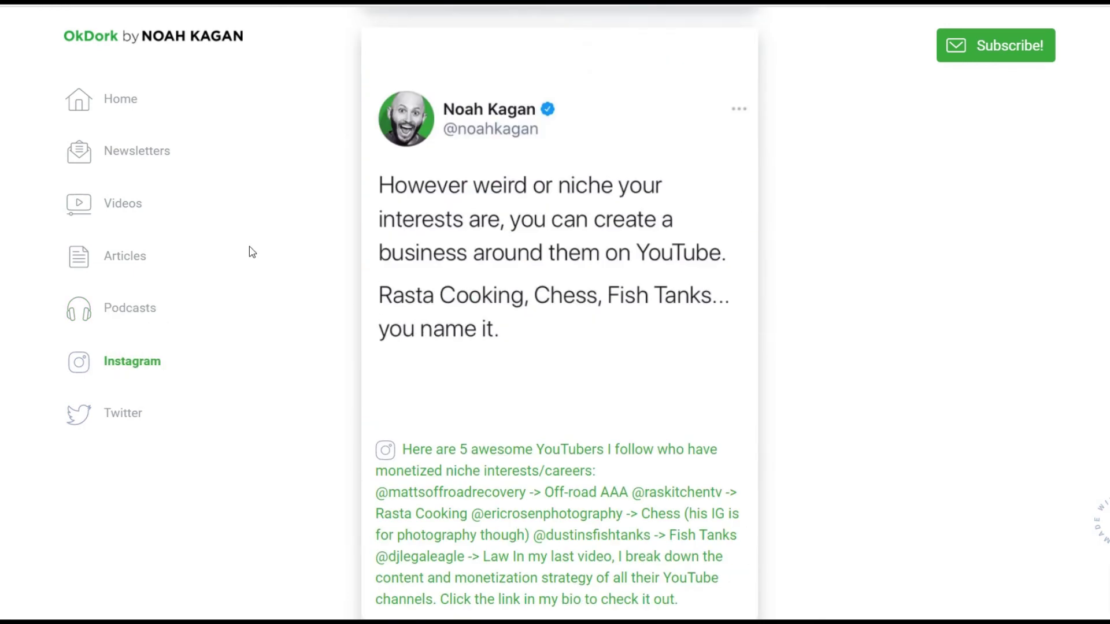
click(130, 414)
scroll(231, 315, down, 5)
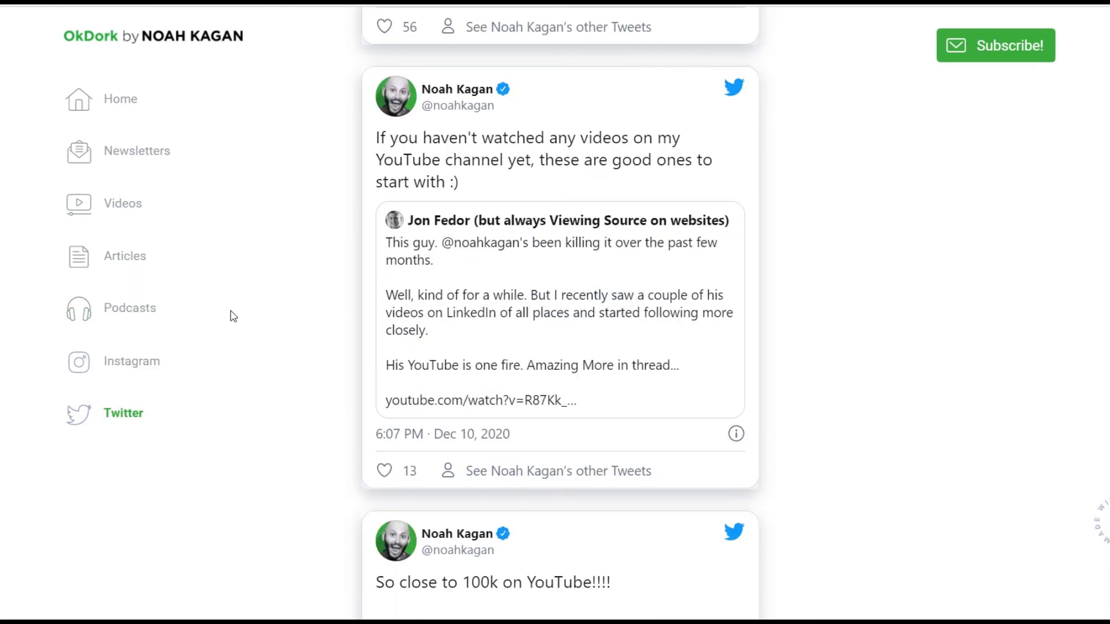
click(1010, 46)
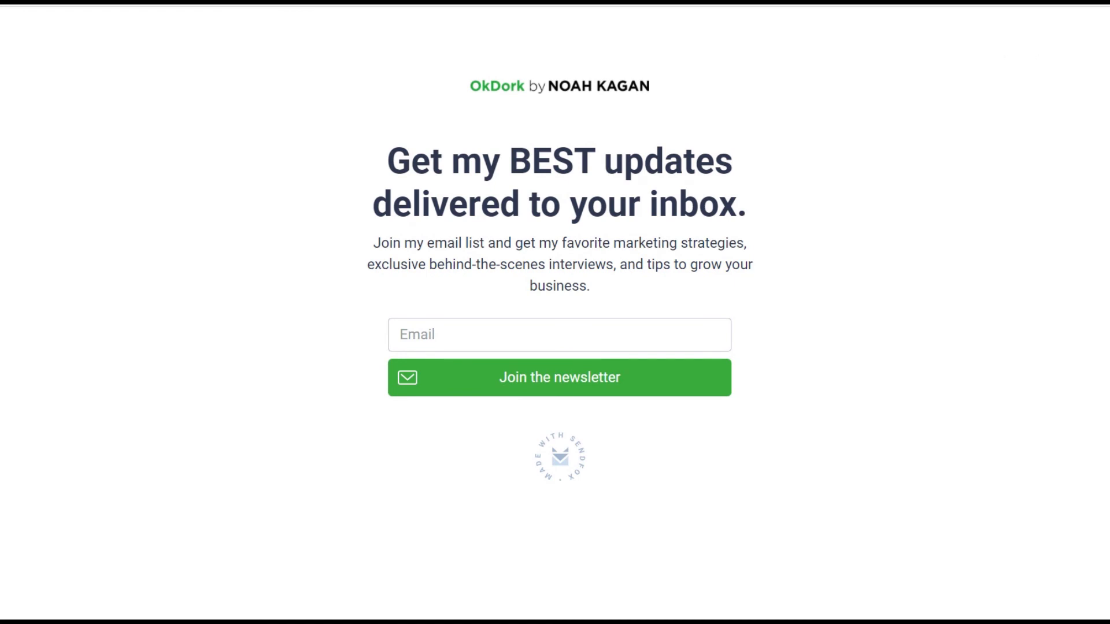
key(Escape)
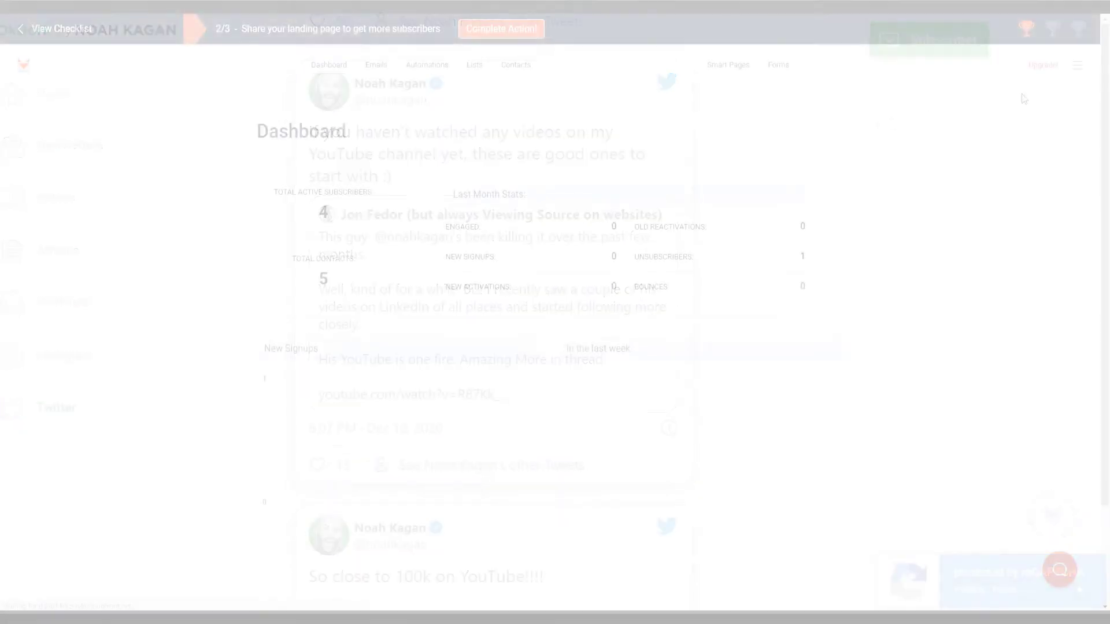
Subscribe to the SendFox YouTube channel with notifications set to All.
click(1078, 67)
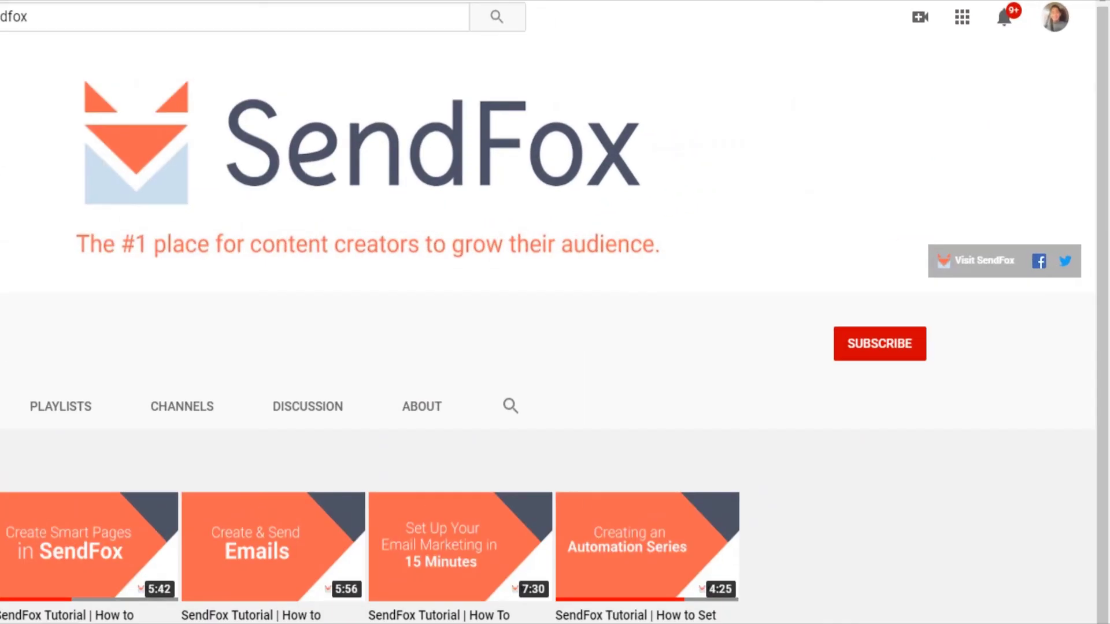
click(877, 346)
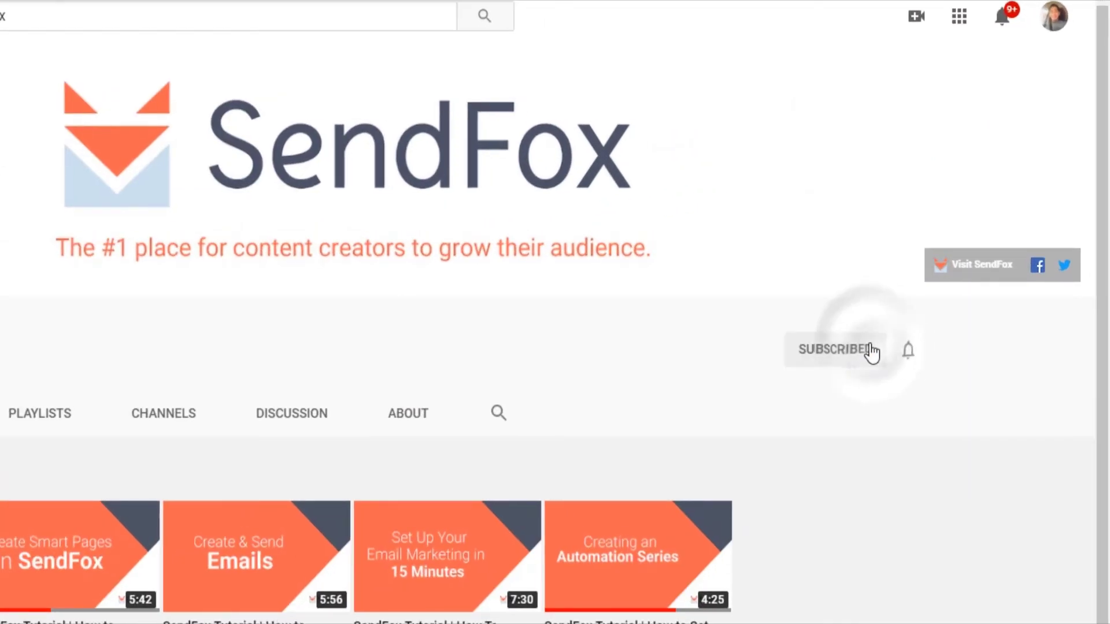
click(909, 351)
click(910, 391)
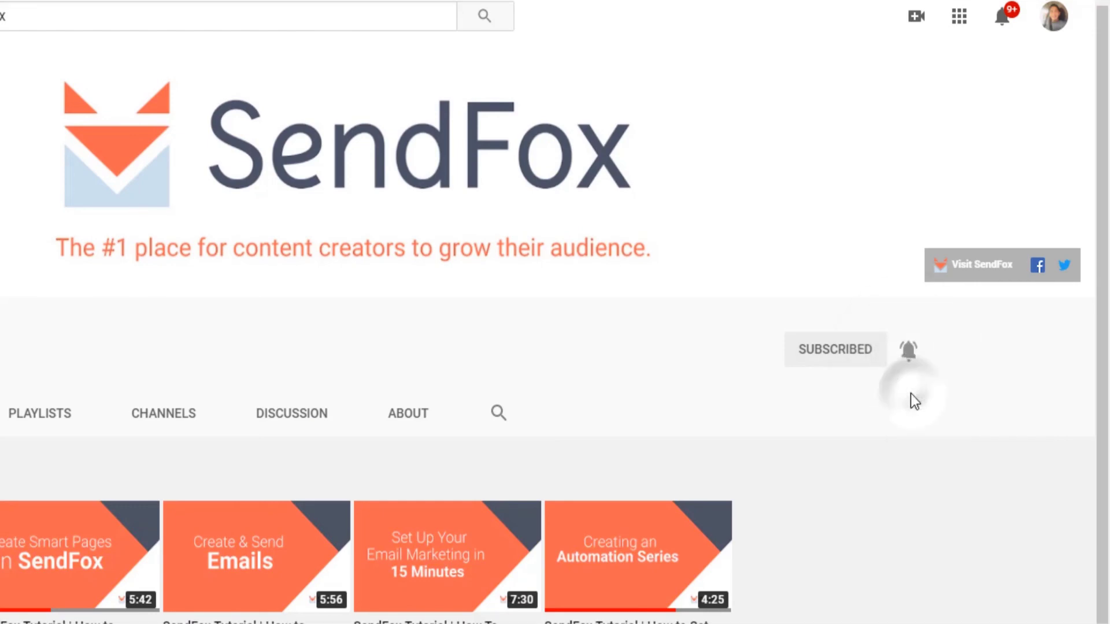